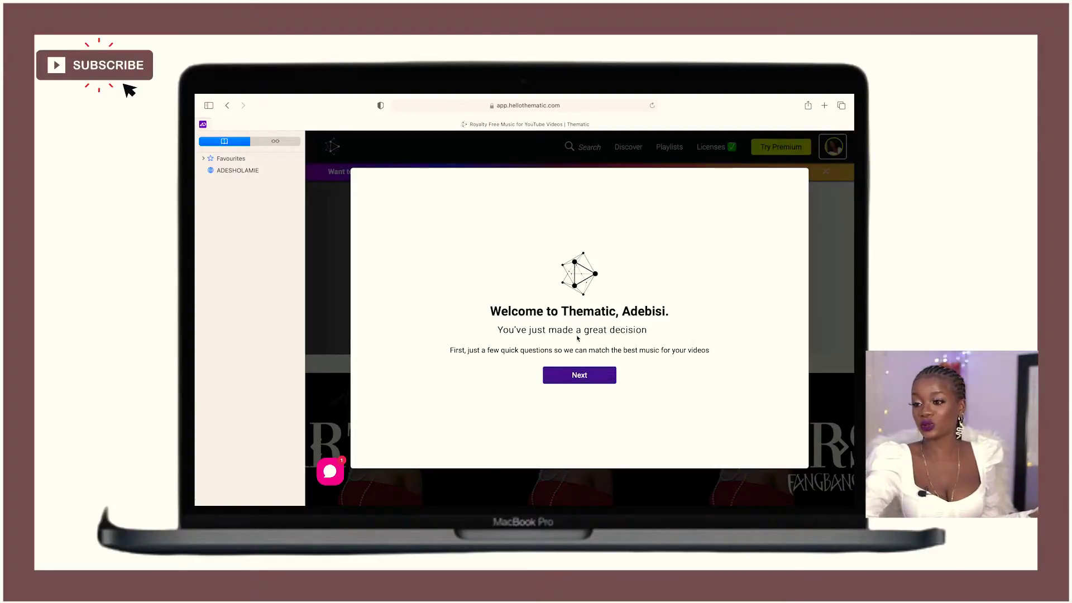
# Start the onboarding questions and choose Full Time Creator as the creator type
pyautogui.click(586, 376)
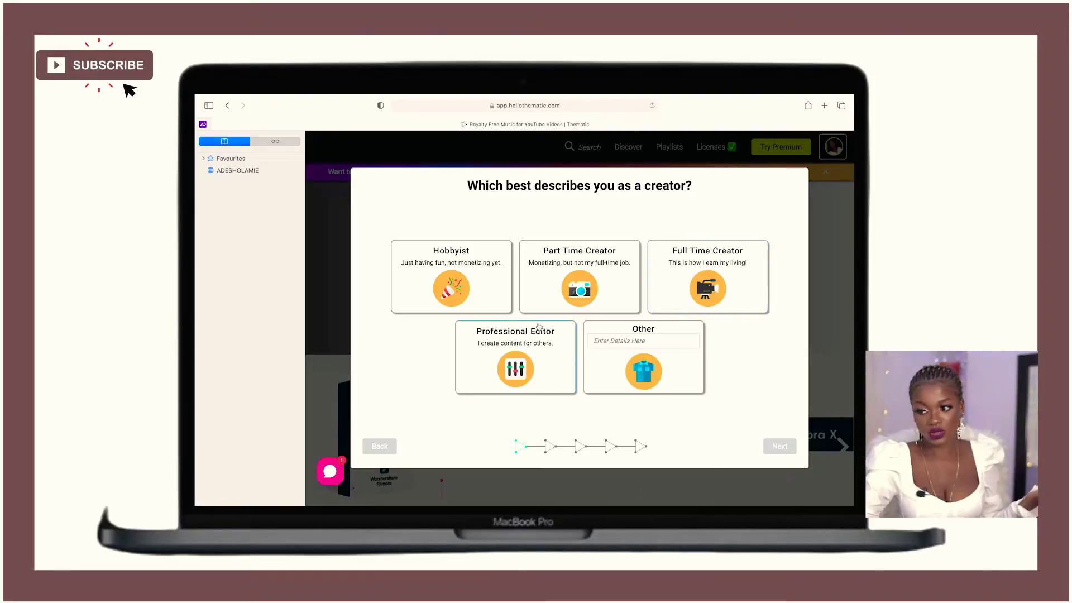
pyautogui.click(707, 294)
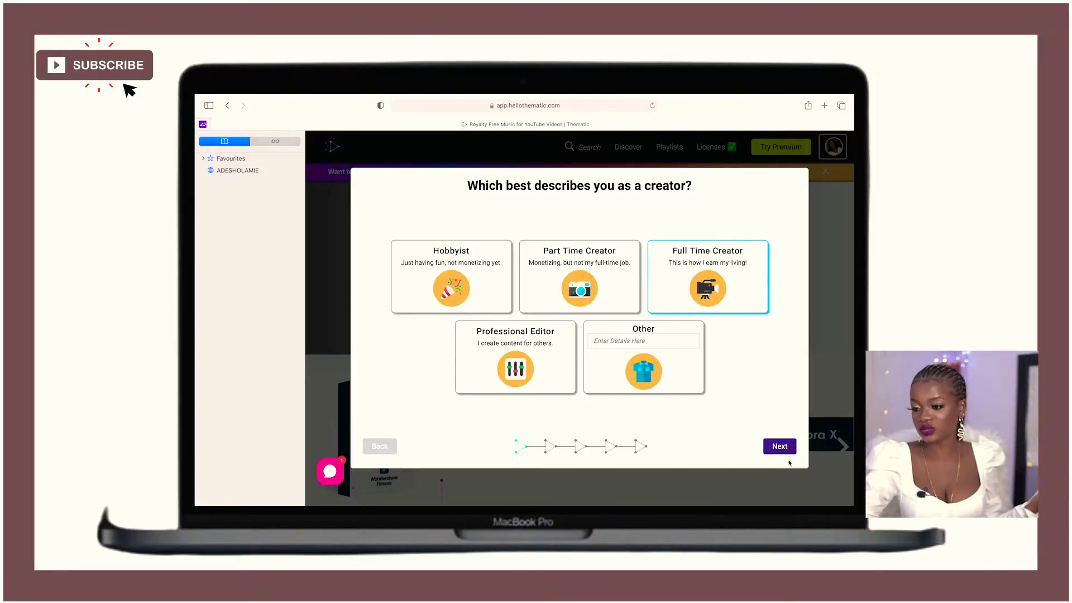
pyautogui.click(781, 447)
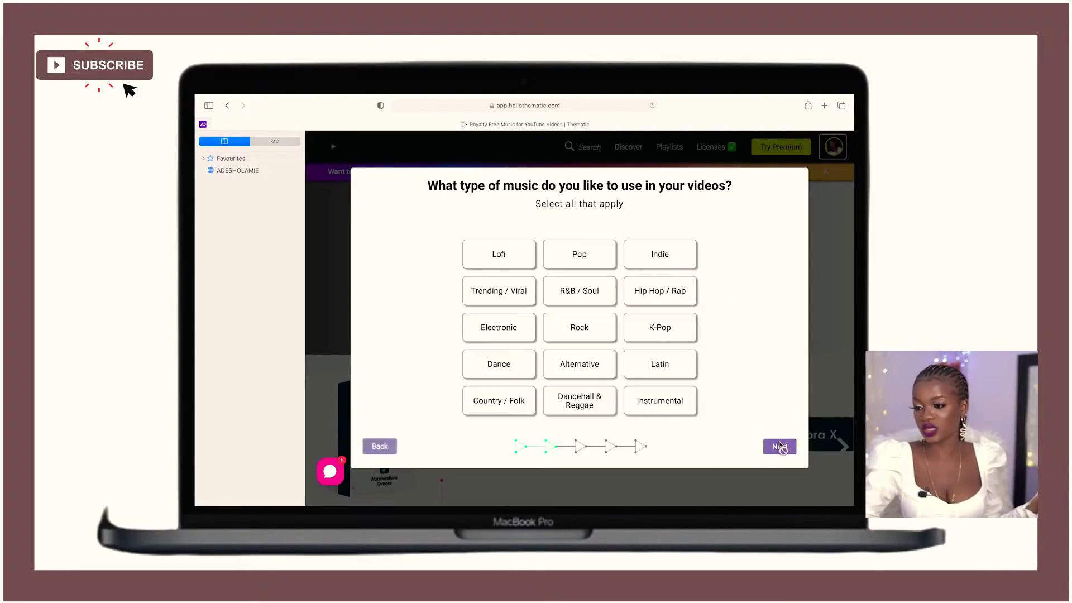
# Choose Dancehall & Reggae, Instrumental, Latin, Alternative, Dance, Electronic, R&B / Soul and Rock as preferred music types and submit the answer
pyautogui.click(590, 412)
pyautogui.click(642, 405)
pyautogui.click(651, 361)
pyautogui.click(587, 366)
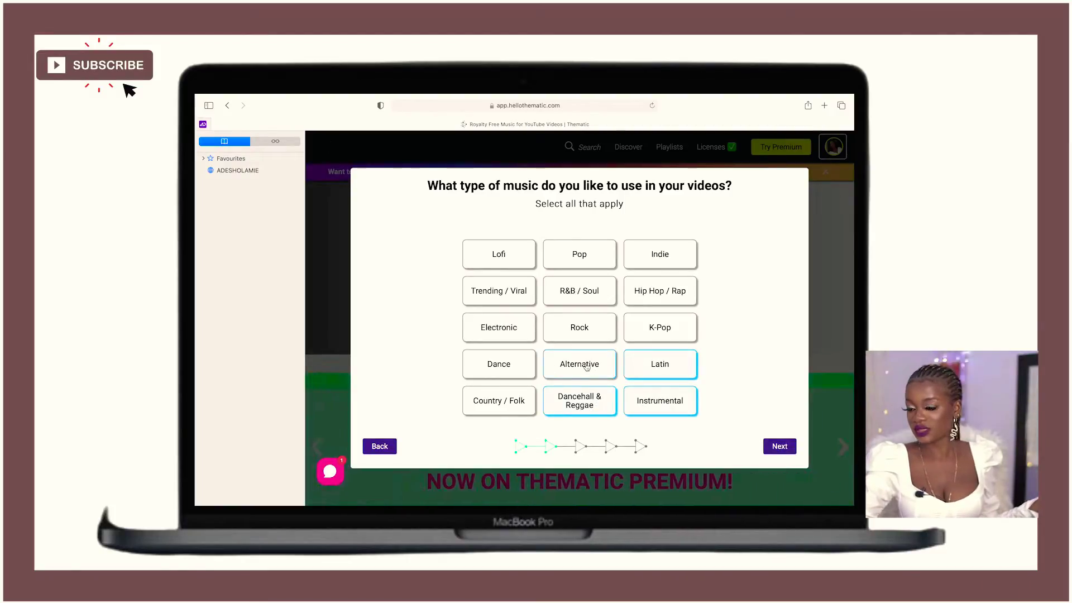
pyautogui.click(529, 366)
pyautogui.click(499, 328)
pyautogui.click(580, 291)
pyautogui.click(594, 327)
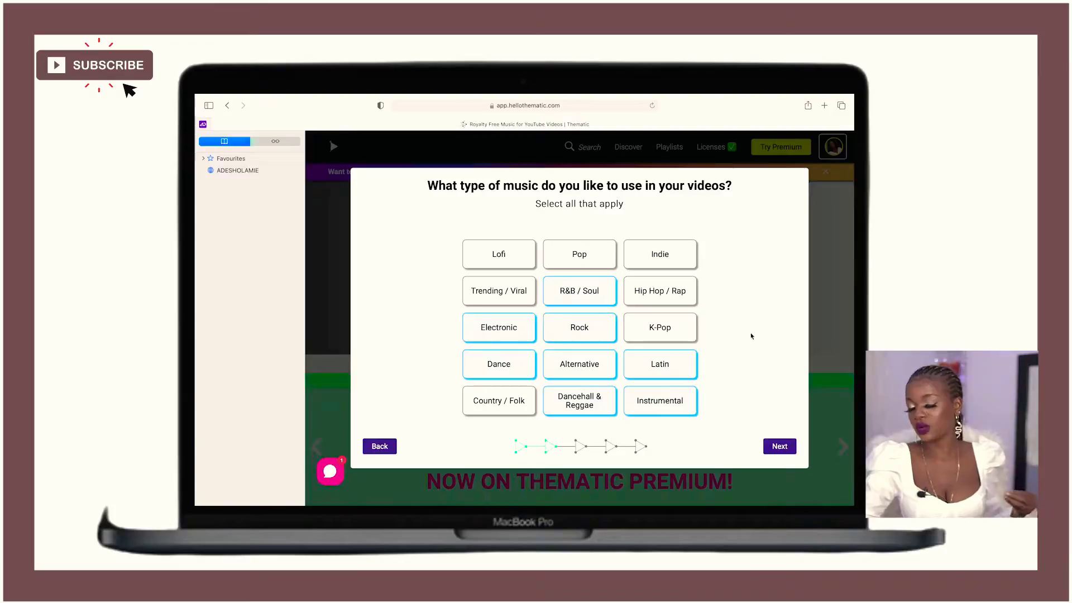
pyautogui.click(779, 447)
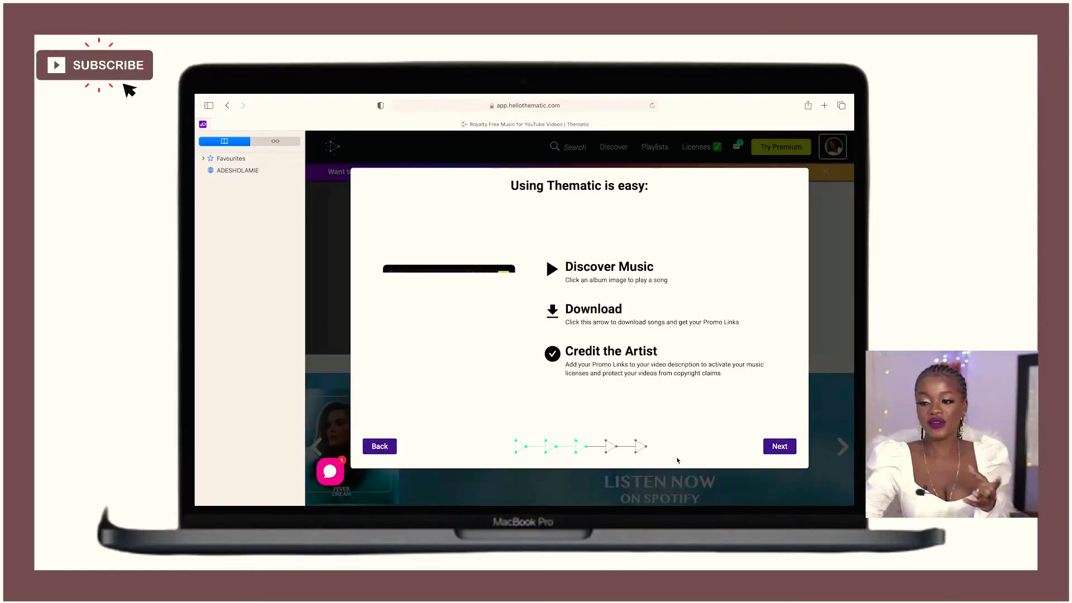
# Verify the YouTube channel through Google by allowing view access, and finish the onboarding without a Premium plan
pyautogui.click(769, 450)
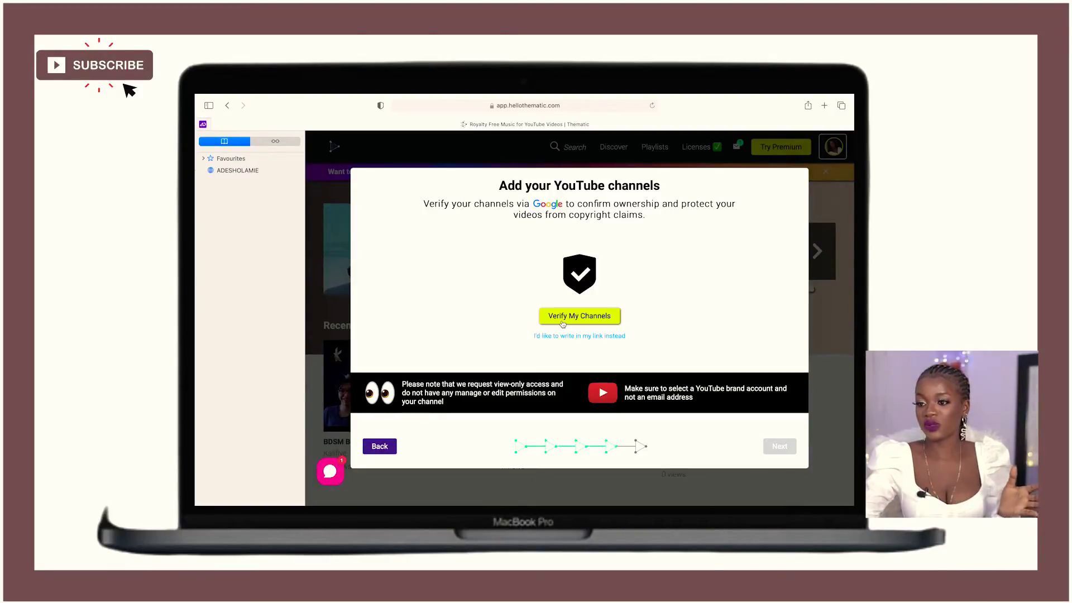
pyautogui.click(562, 320)
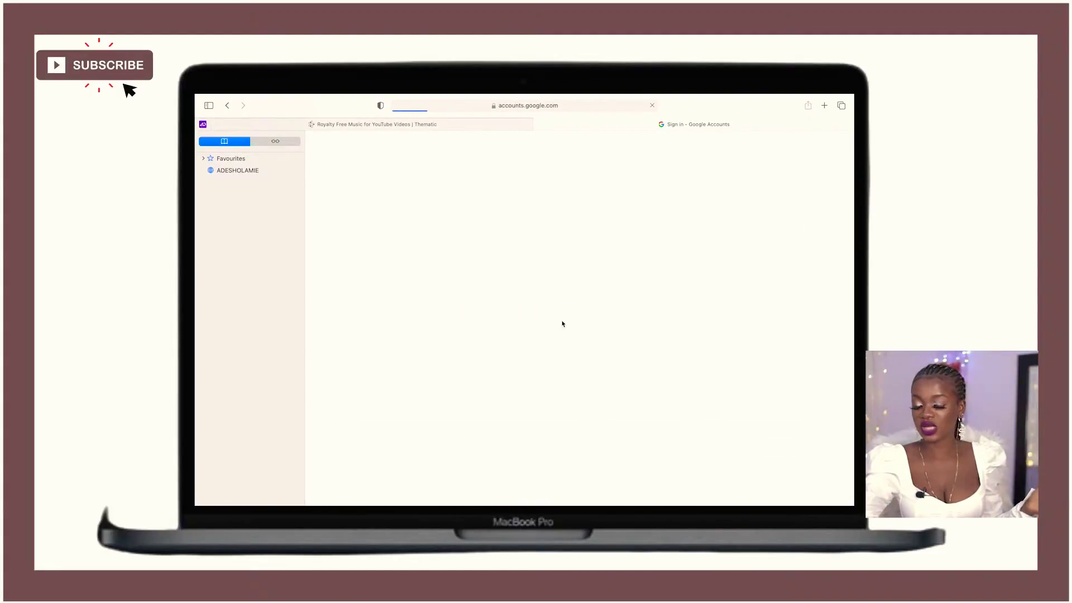
pyautogui.click(563, 315)
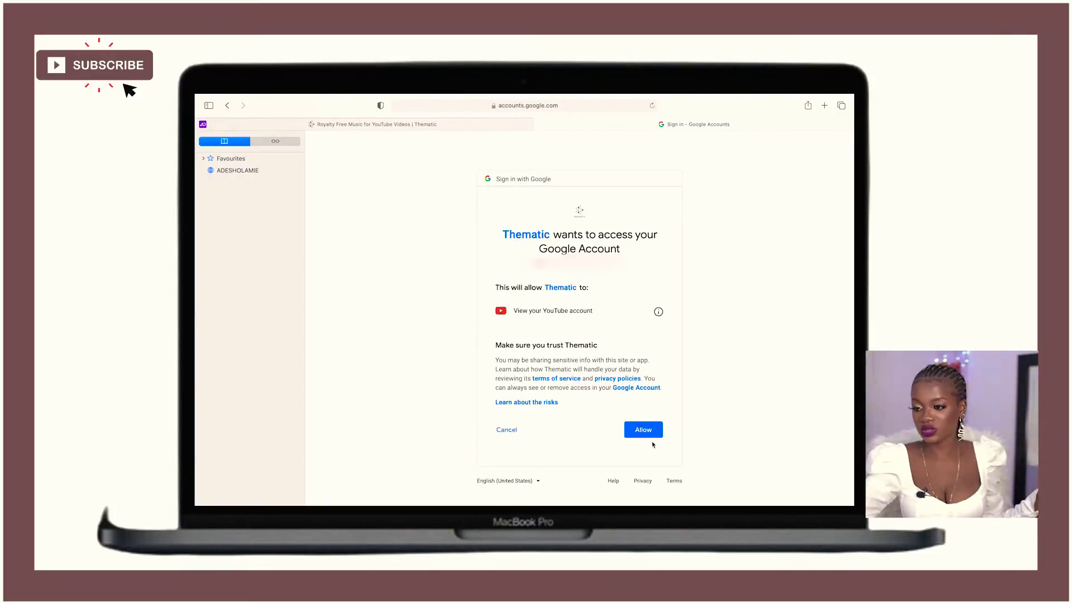
pyautogui.click(643, 430)
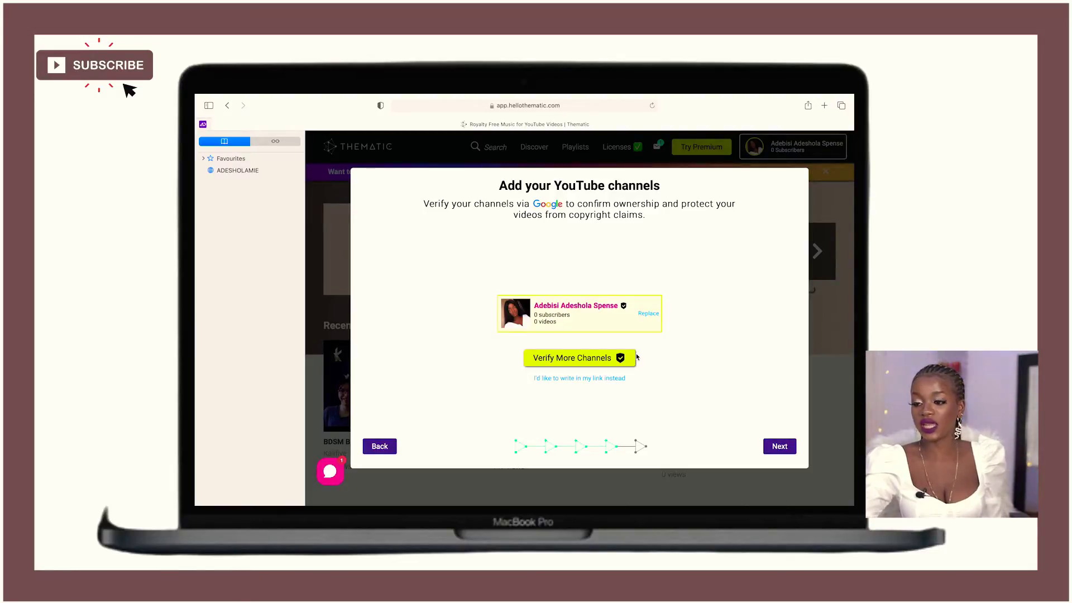
pyautogui.click(782, 446)
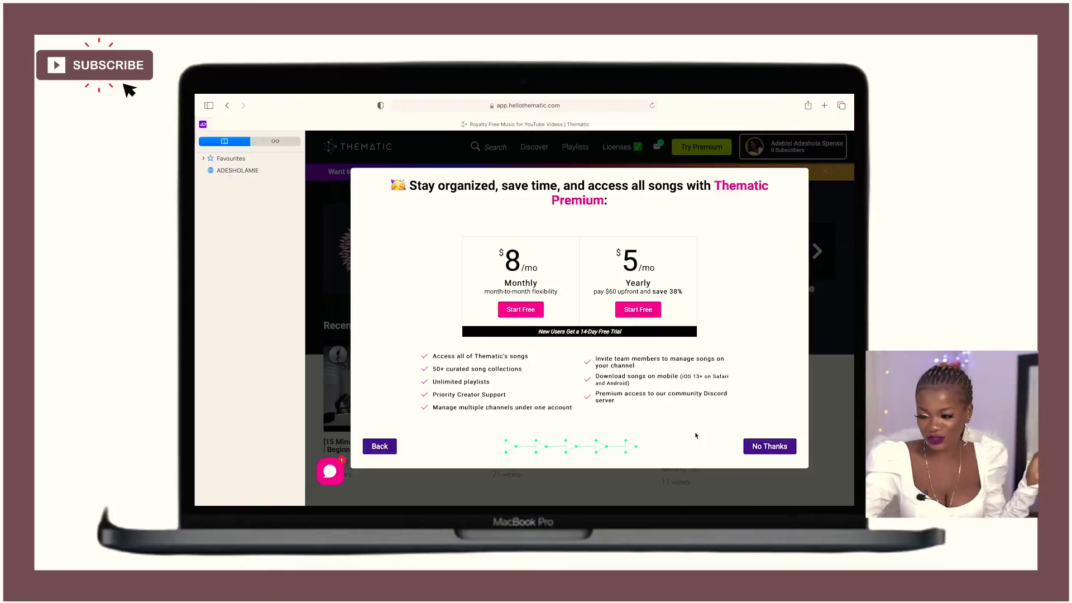
pyautogui.click(757, 448)
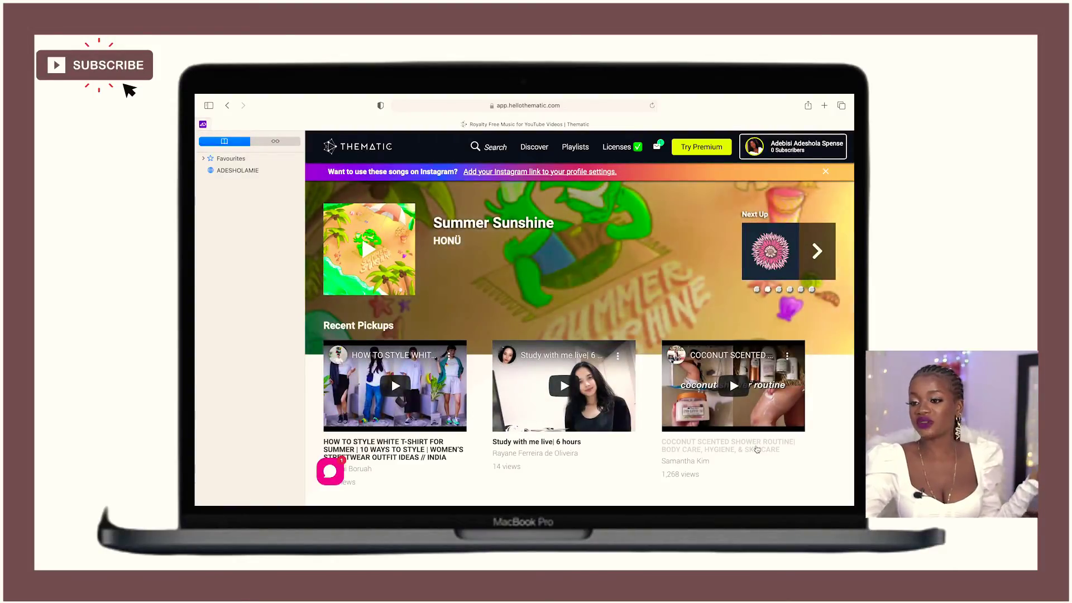
# Search the music library for "love"
pyautogui.scroll(-3, 758, 449)
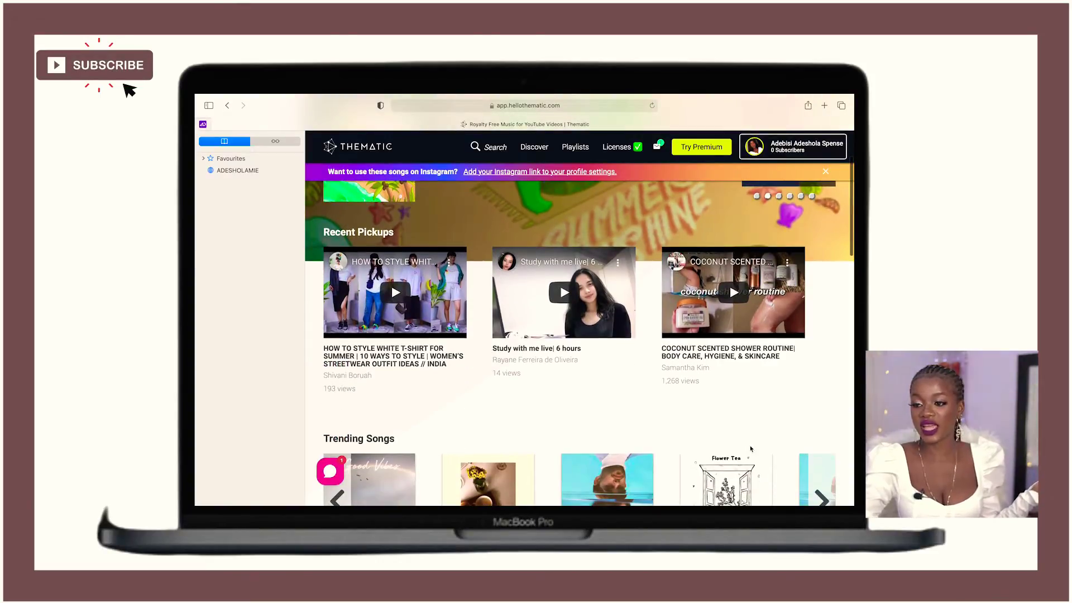
pyautogui.scroll(3, 683, 453)
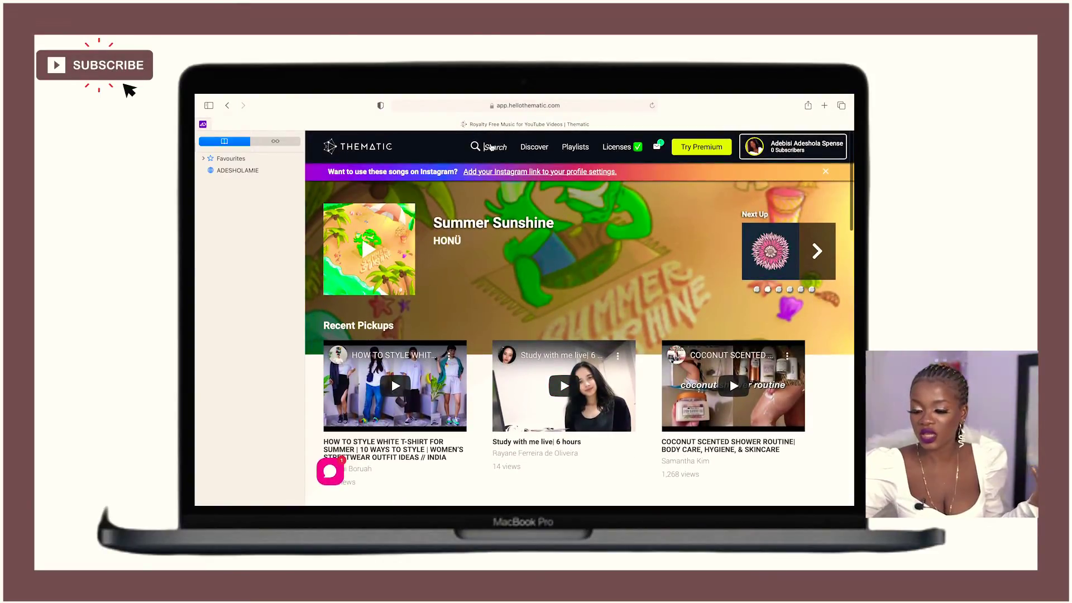
pyautogui.click(483, 147)
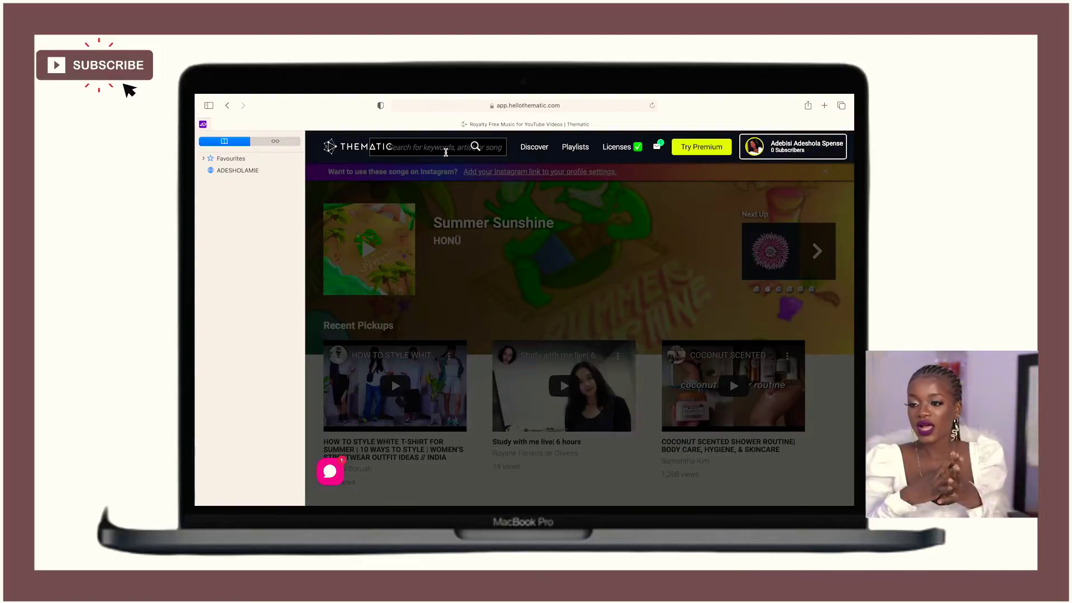
pyautogui.write('love')
pyautogui.press('Escape')
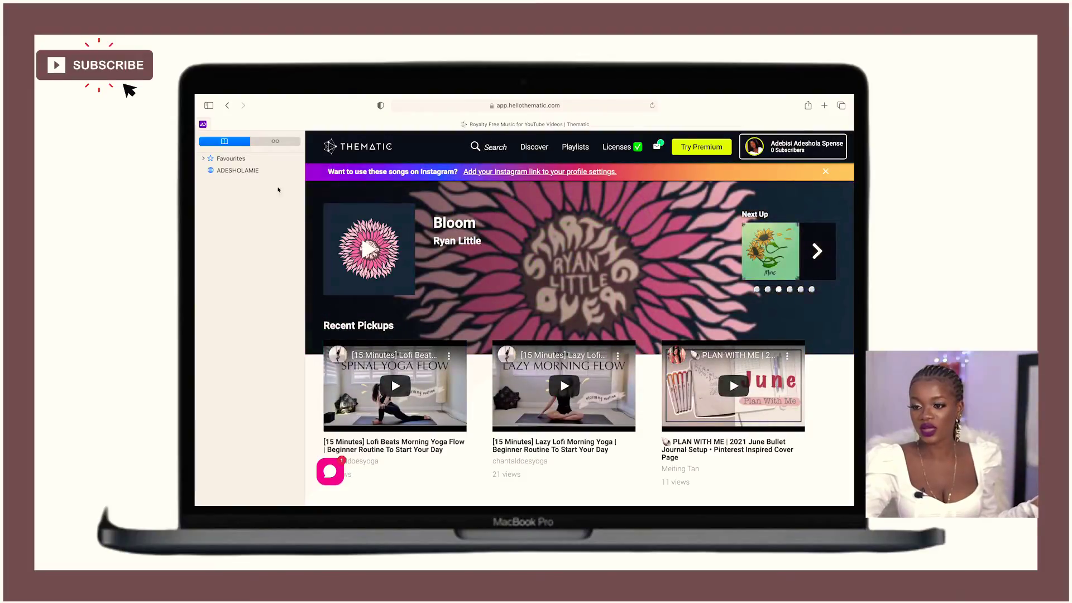
# Browse the Featured songs in Discover and preview the song "Whole Lotta Love", pausing it after a few seconds
pyautogui.click(539, 148)
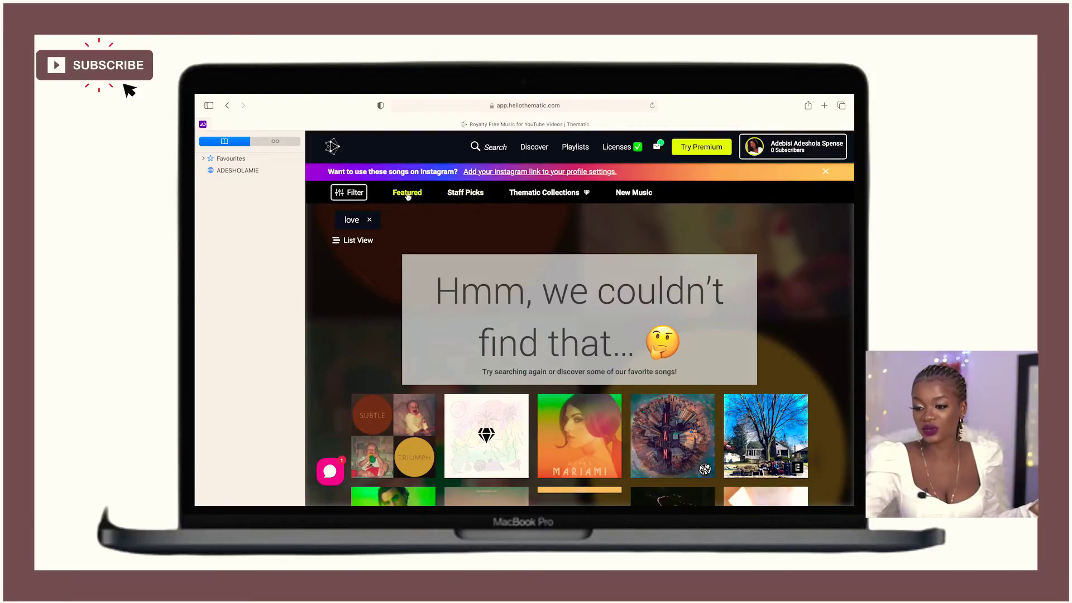
pyautogui.click(408, 195)
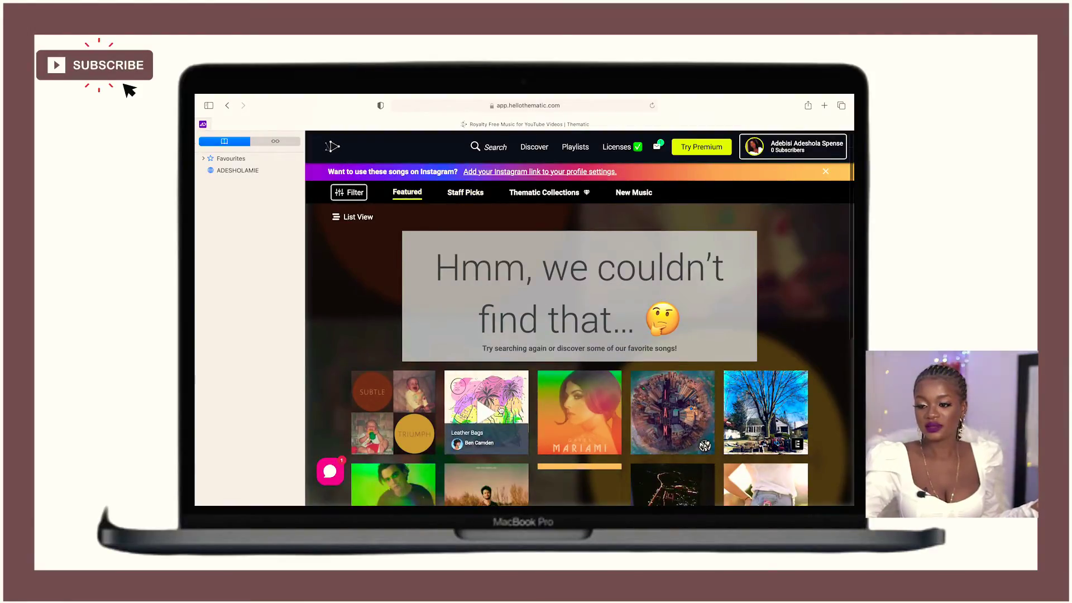
pyautogui.scroll(-2, 437, 386)
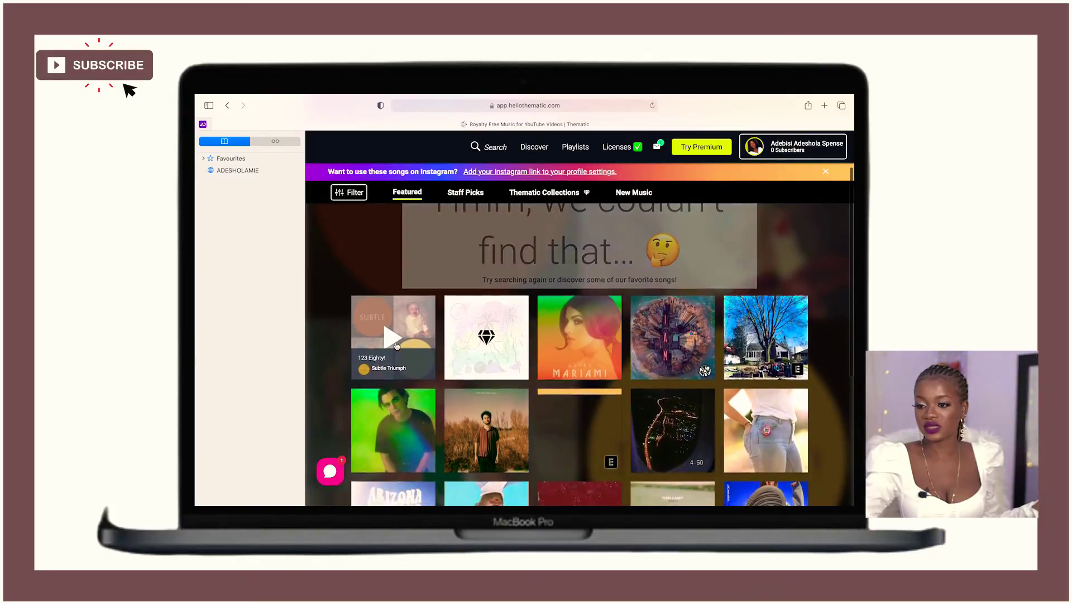
pyautogui.scroll(-4, 393, 346)
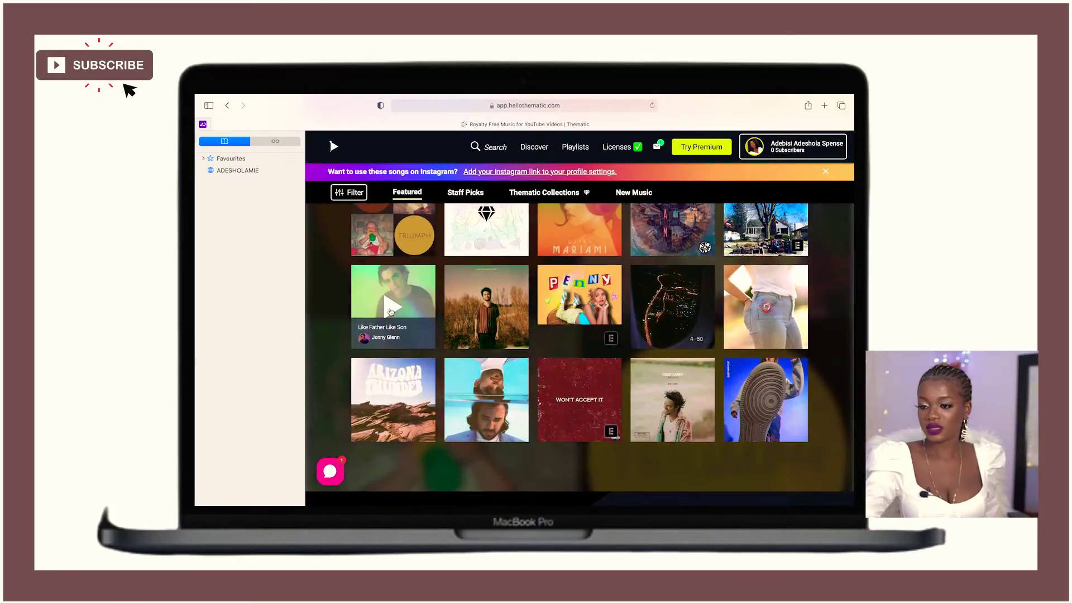
pyautogui.scroll(2, 391, 328)
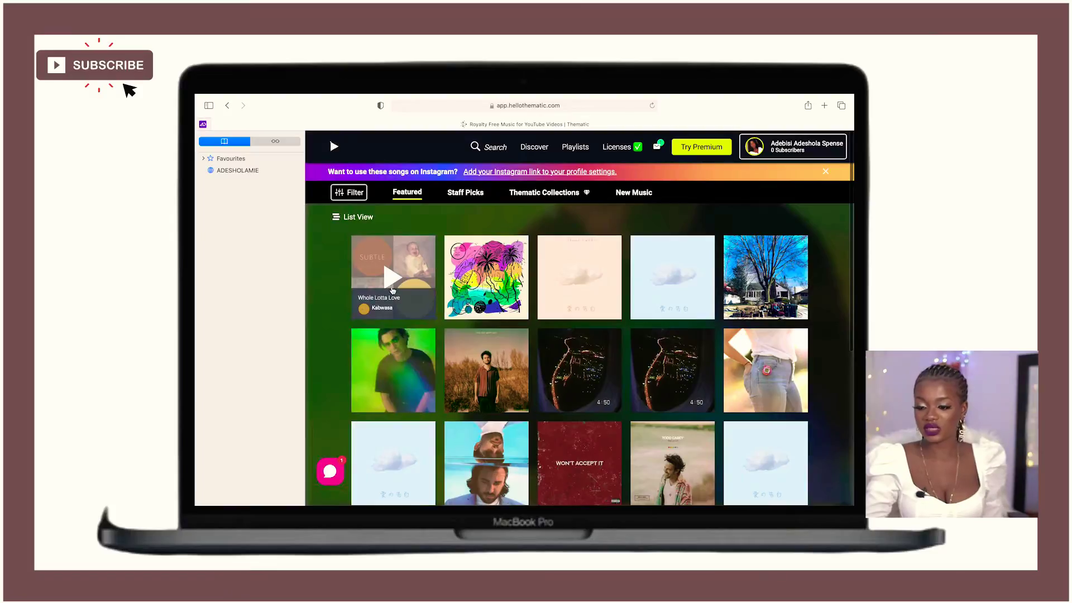
pyautogui.click(393, 287)
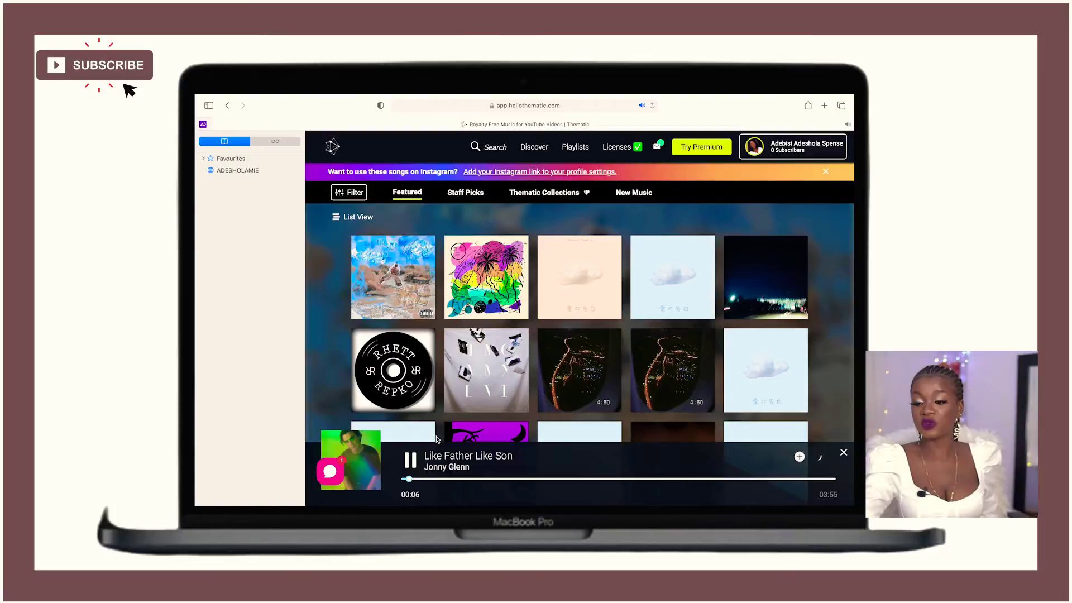
pyautogui.click(411, 461)
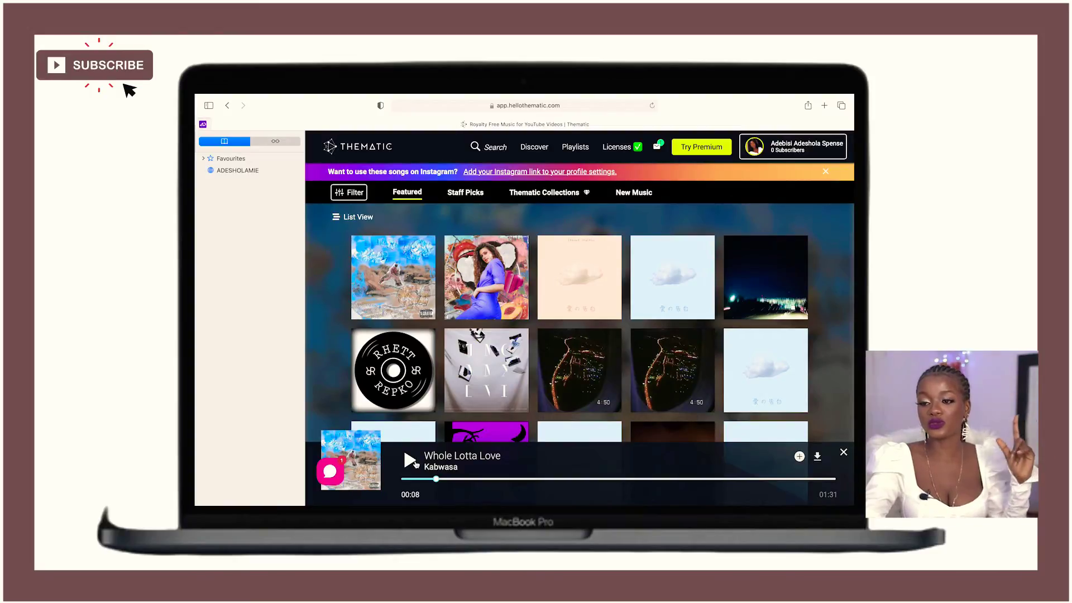
# Select Rock, Dance & Electronic, Rap & Hip-hop, R&B, Pop and New Age as genres in the music filter
pyautogui.click(354, 193)
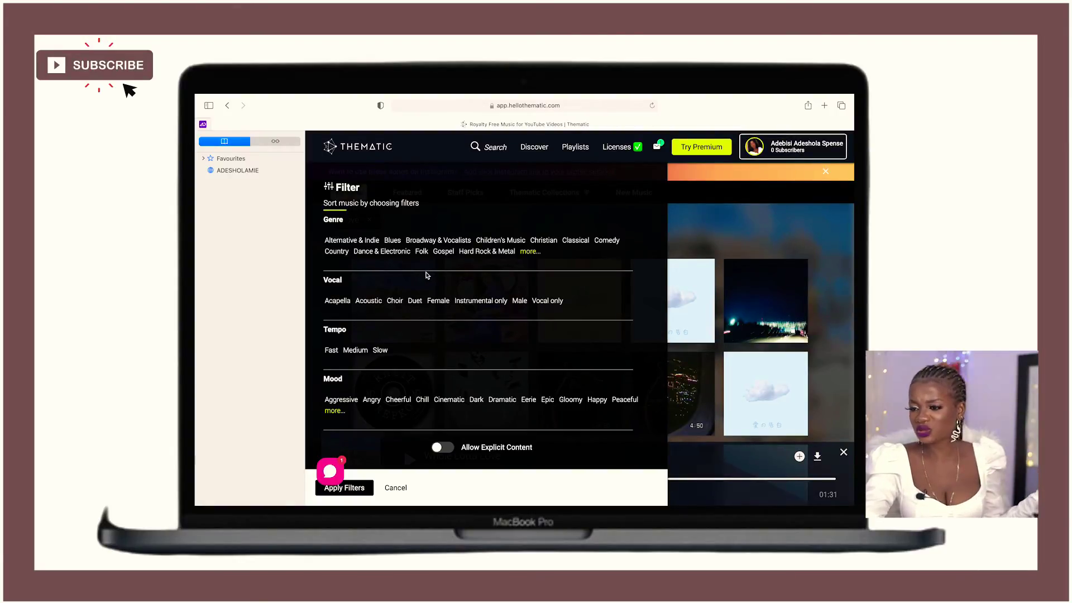
pyautogui.click(530, 252)
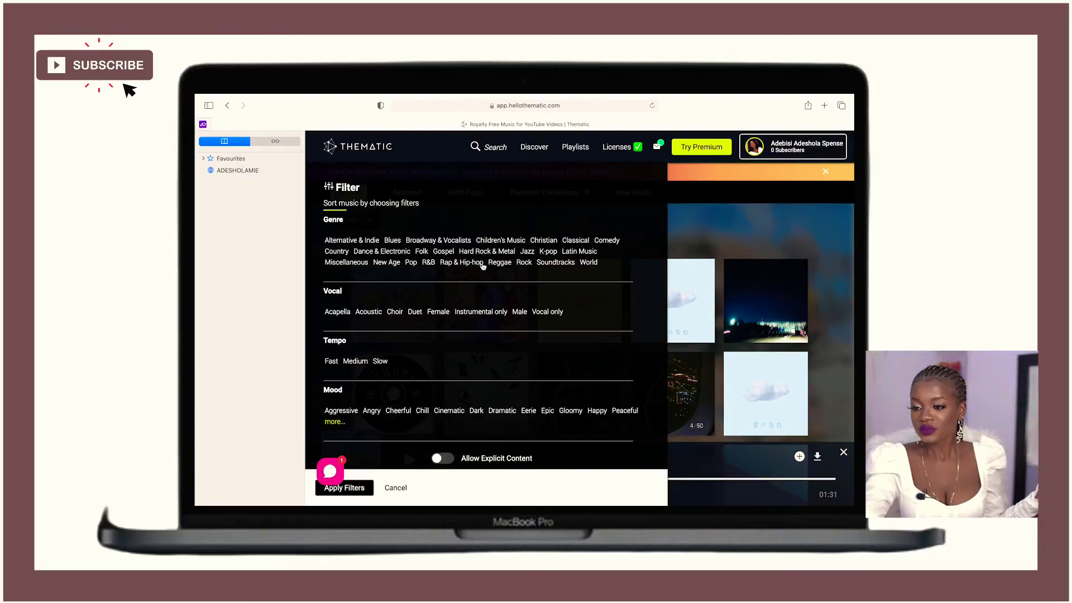
pyautogui.click(524, 263)
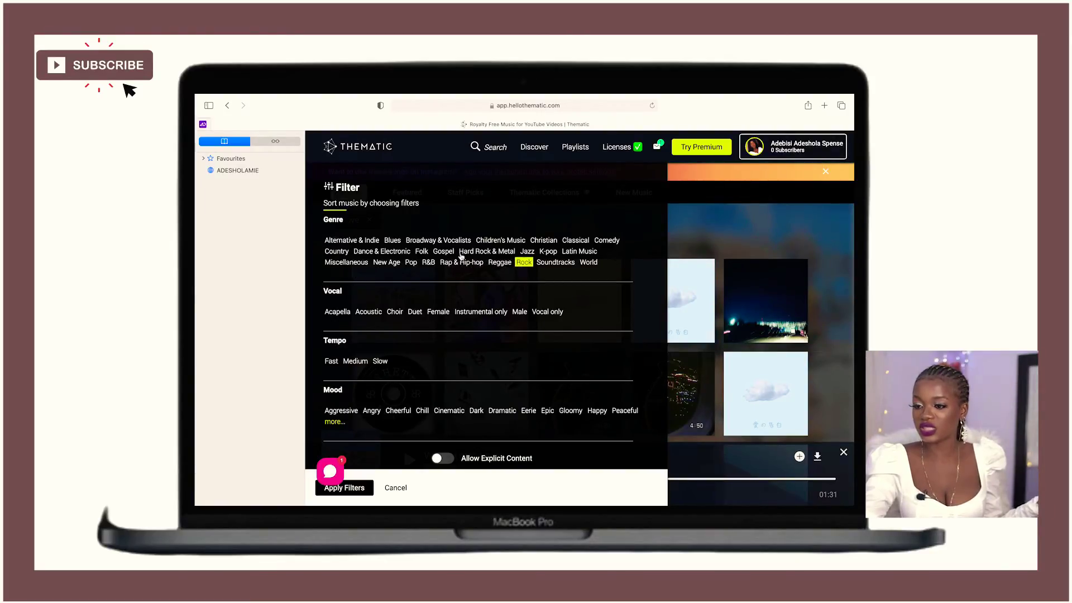
pyautogui.click(398, 252)
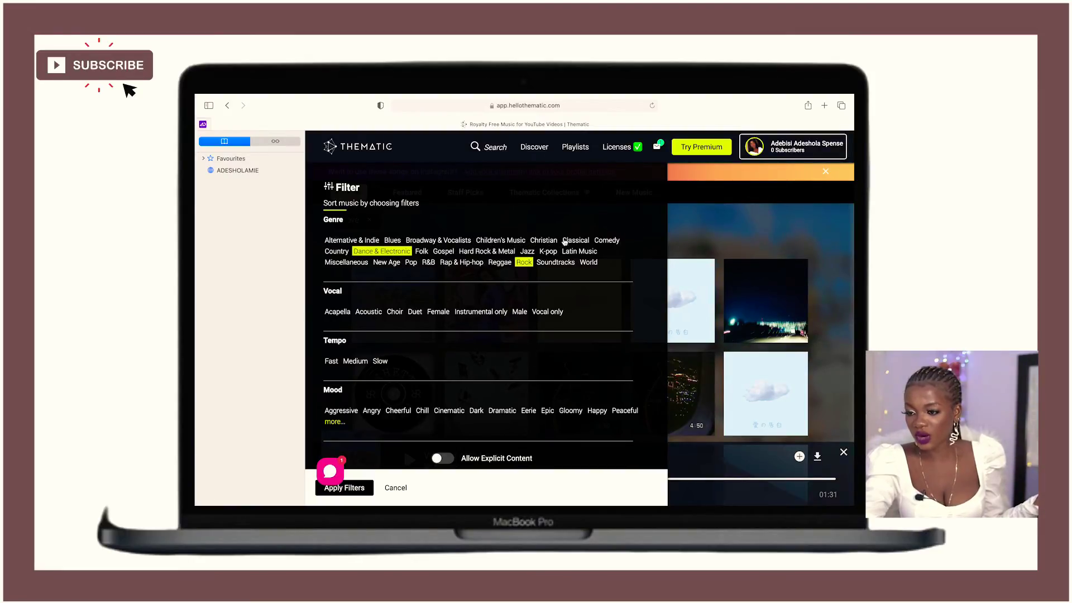
pyautogui.click(479, 264)
pyautogui.click(431, 264)
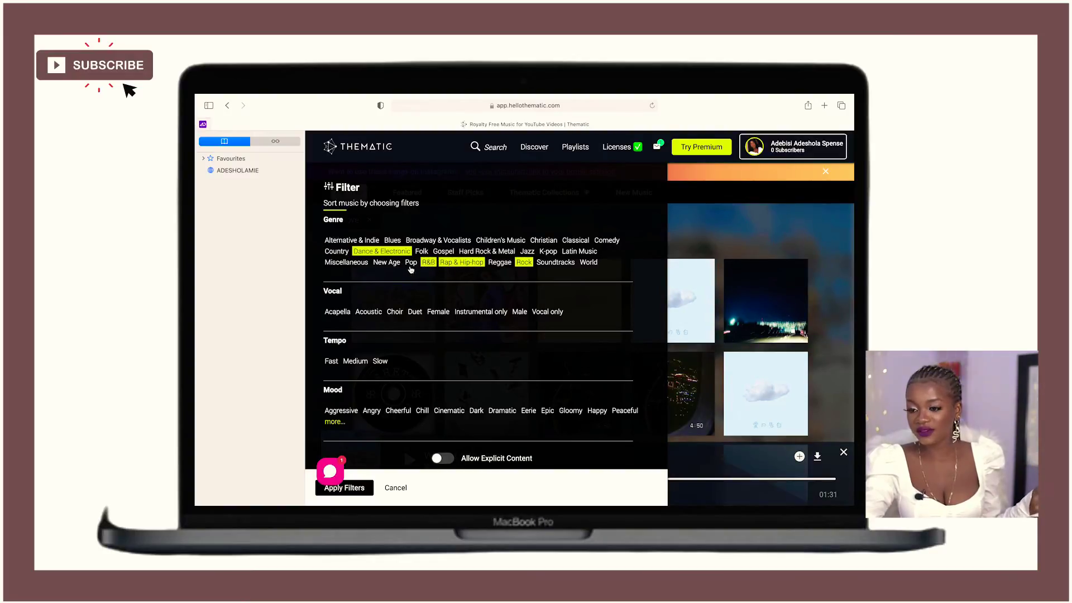
pyautogui.click(411, 265)
pyautogui.click(387, 267)
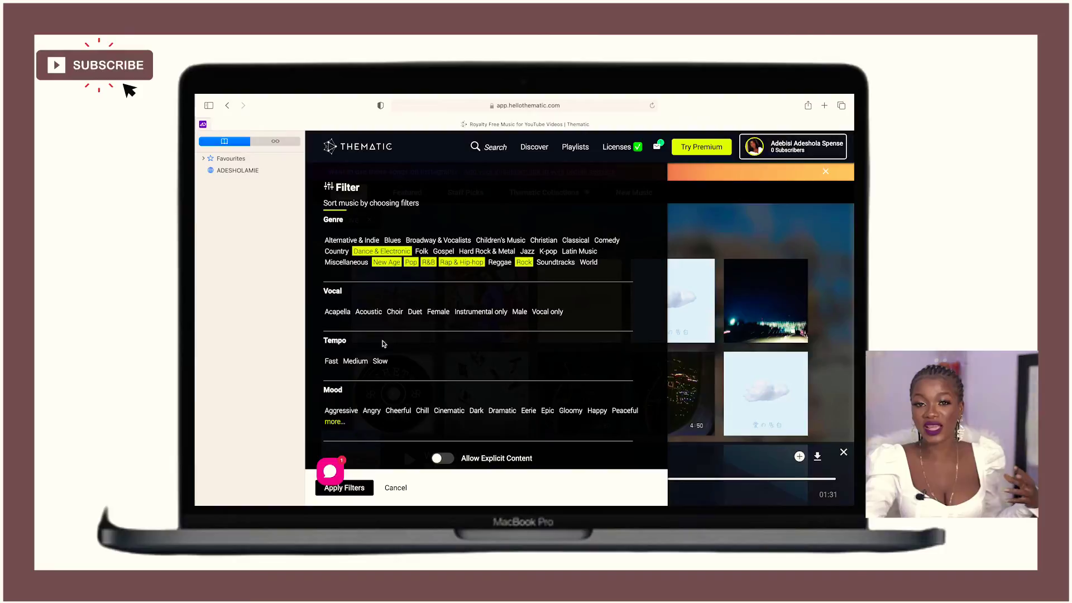
# Set the filter's tempo to Medium and its moods to Cinematic, Dramatic and Happy
pyautogui.click(361, 363)
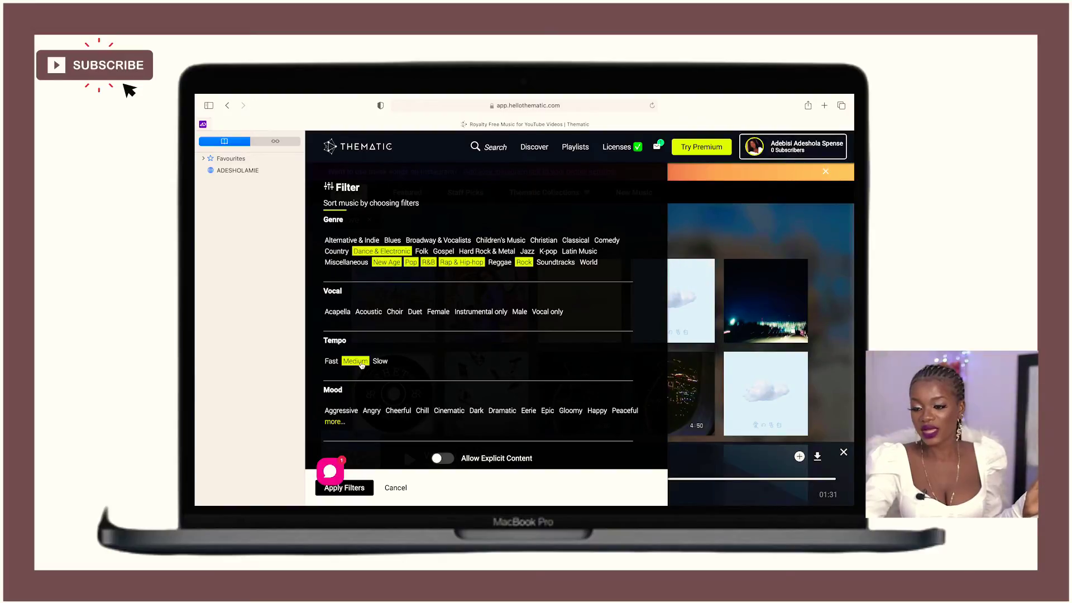
pyautogui.scroll(-3, 362, 365)
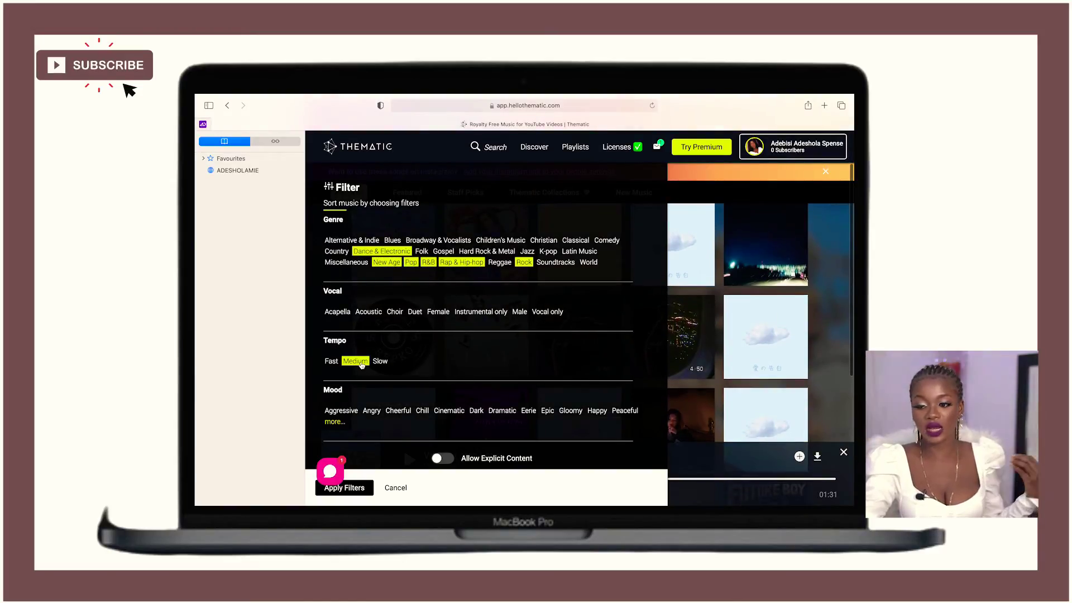
pyautogui.scroll(-2, 430, 358)
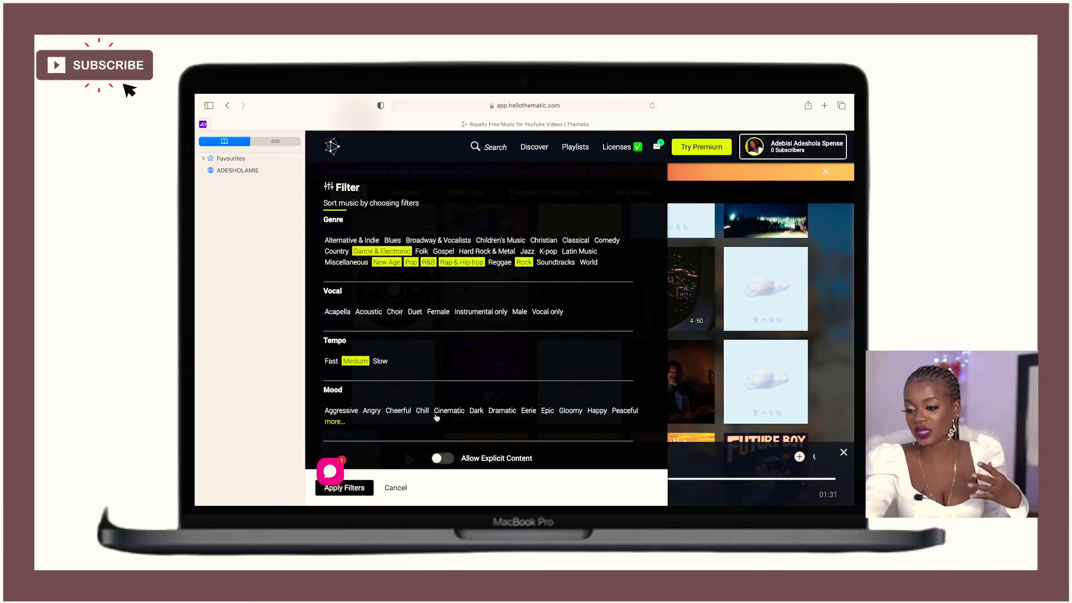
pyautogui.click(456, 412)
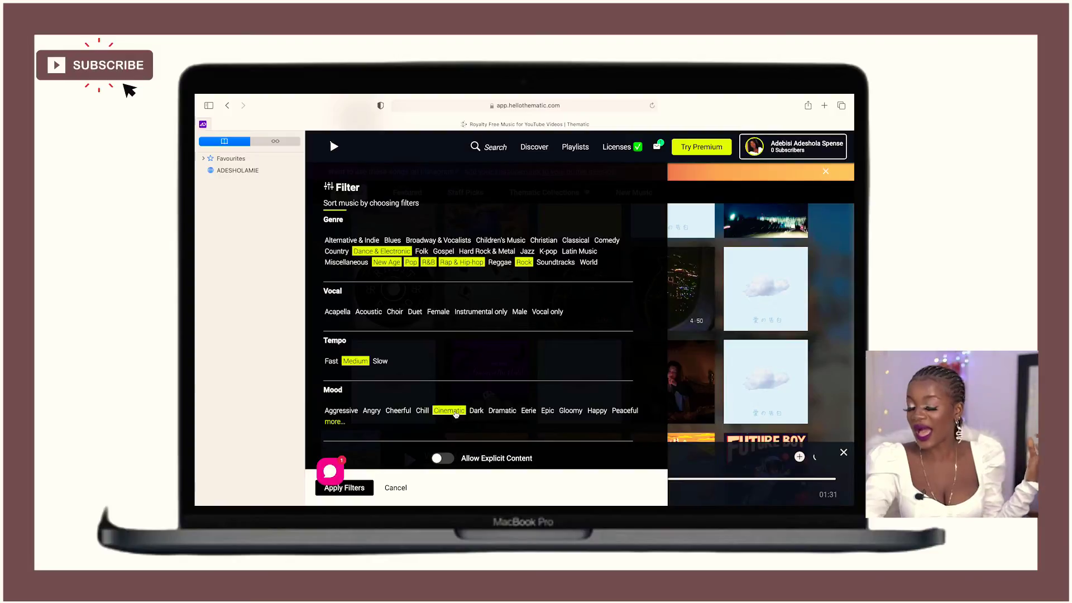
pyautogui.click(502, 412)
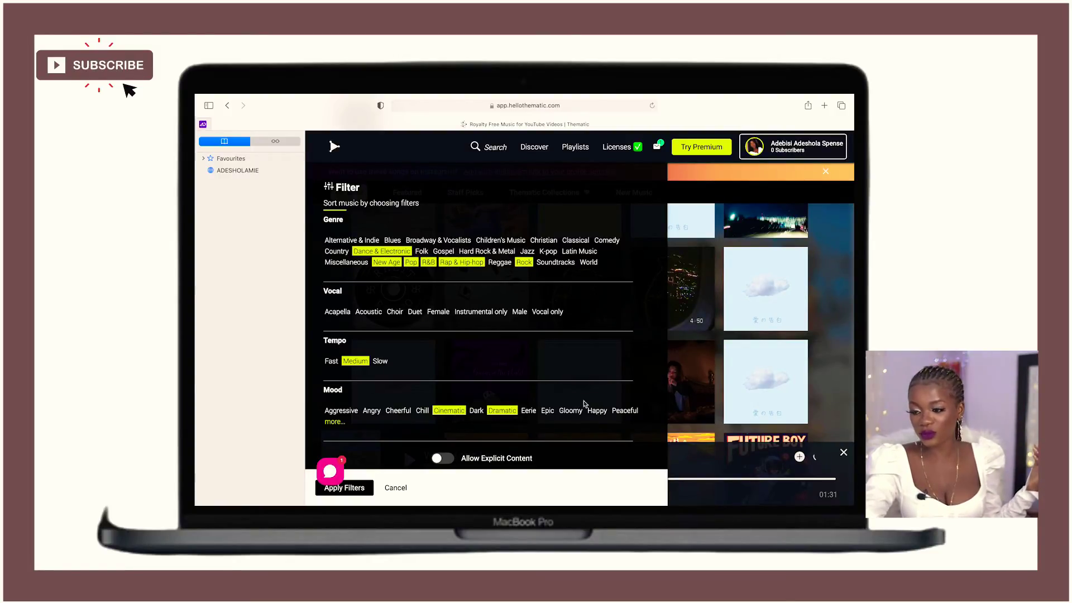
pyautogui.click(598, 411)
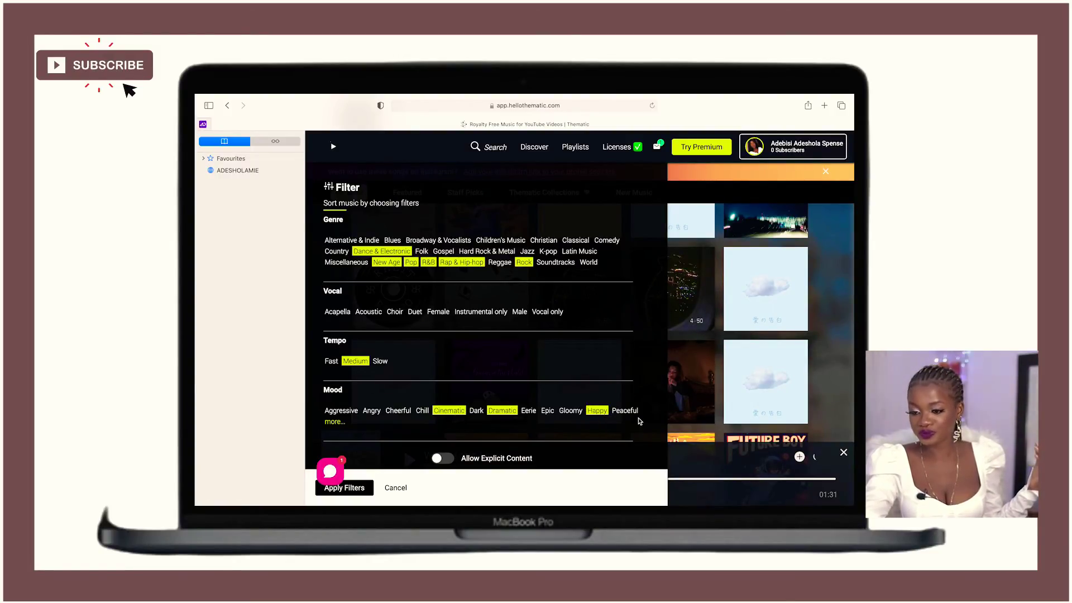
# Add Peaceful to the filter's moods, expand the full mood list, allow explicit content, and apply the filters
pyautogui.click(625, 412)
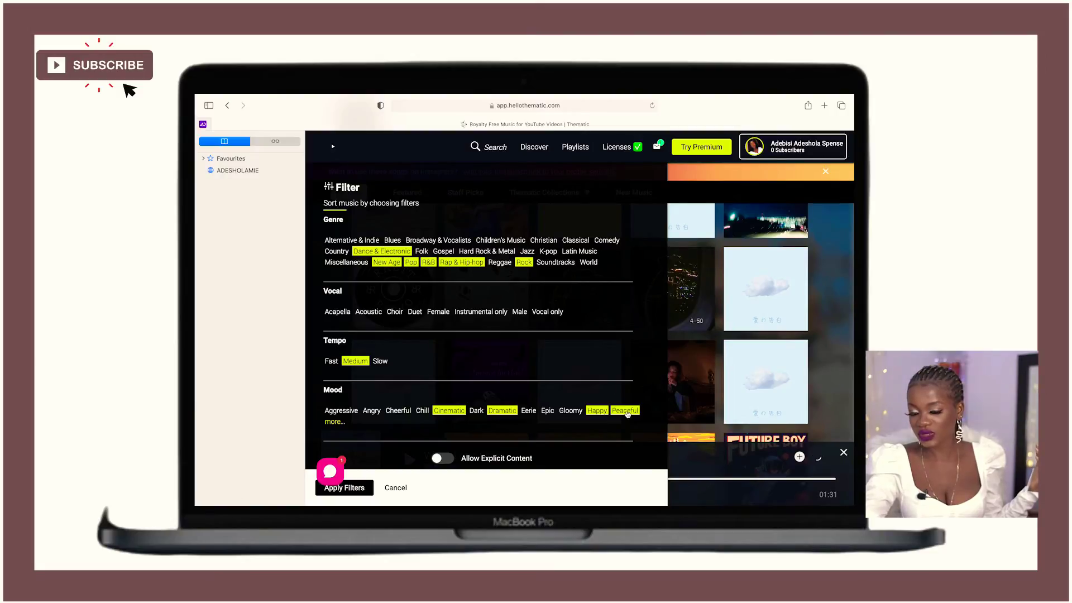
pyautogui.click(340, 423)
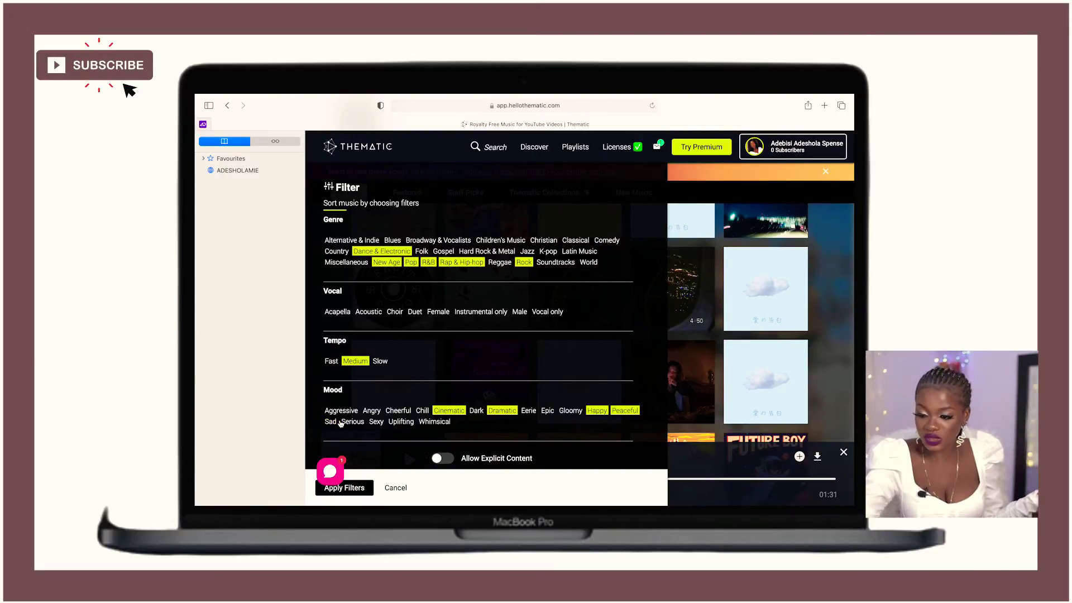
pyautogui.scroll(-3, 340, 423)
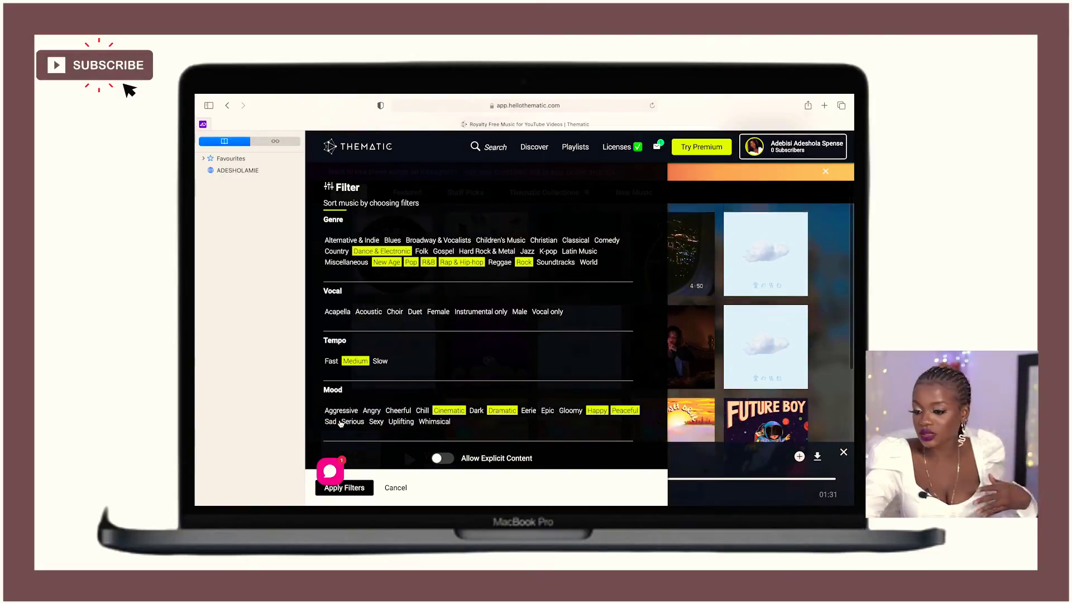
pyautogui.click(439, 459)
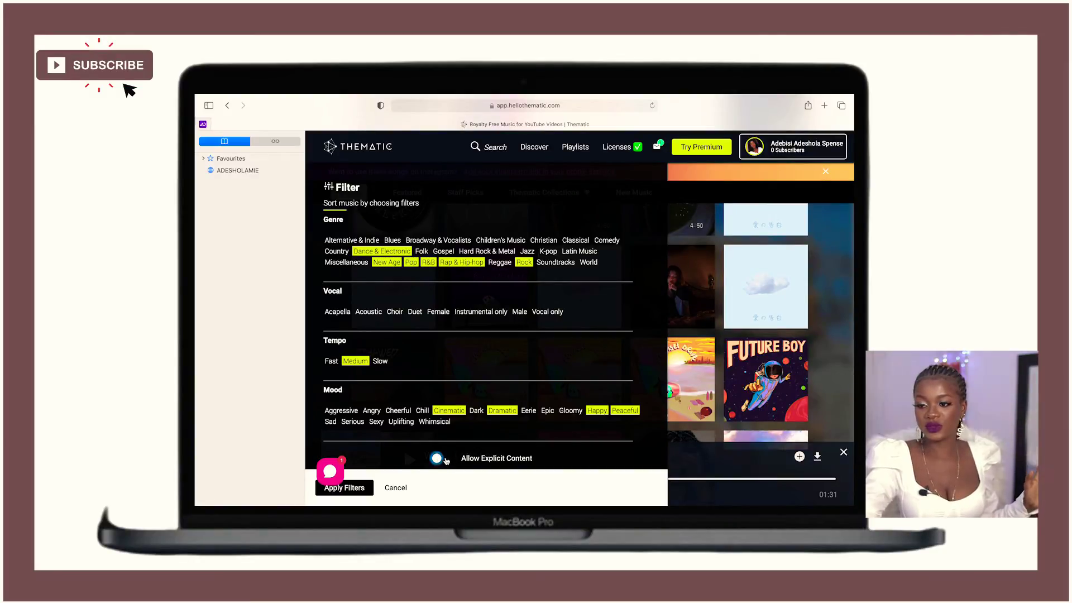
pyautogui.click(344, 489)
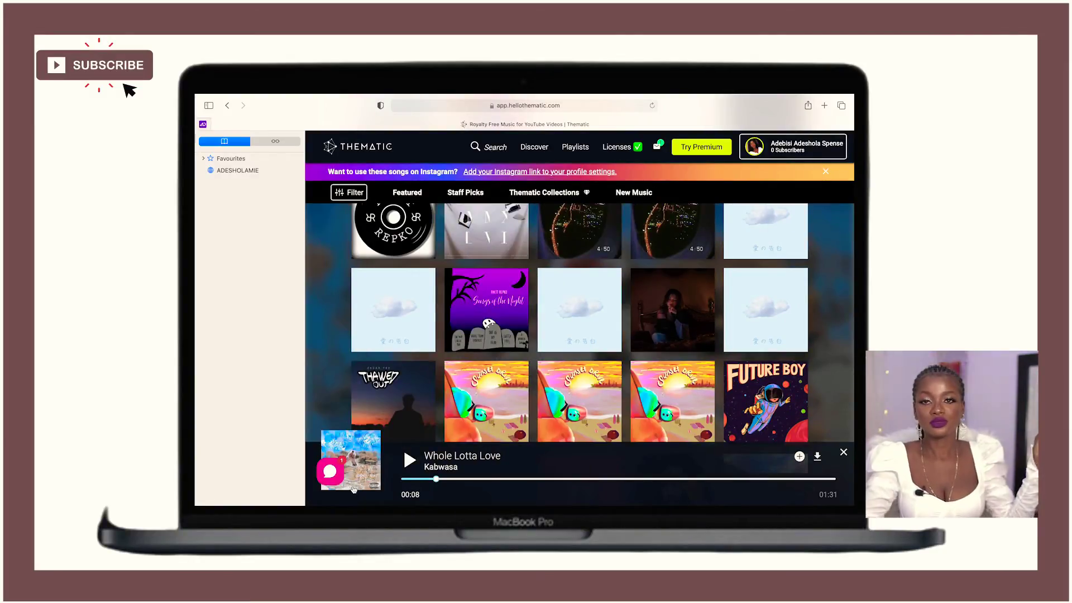
# Preview "Whole Lotta Love" twice from the filtered results, pausing it each time, and browse the other matching songs
pyautogui.scroll(3, 513, 335)
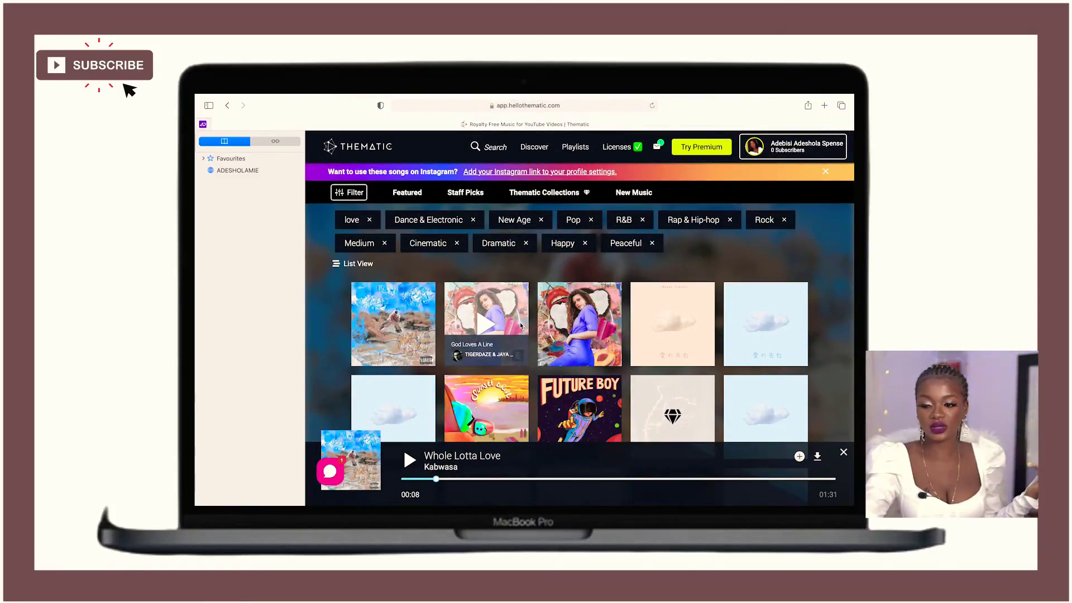
pyautogui.click(399, 326)
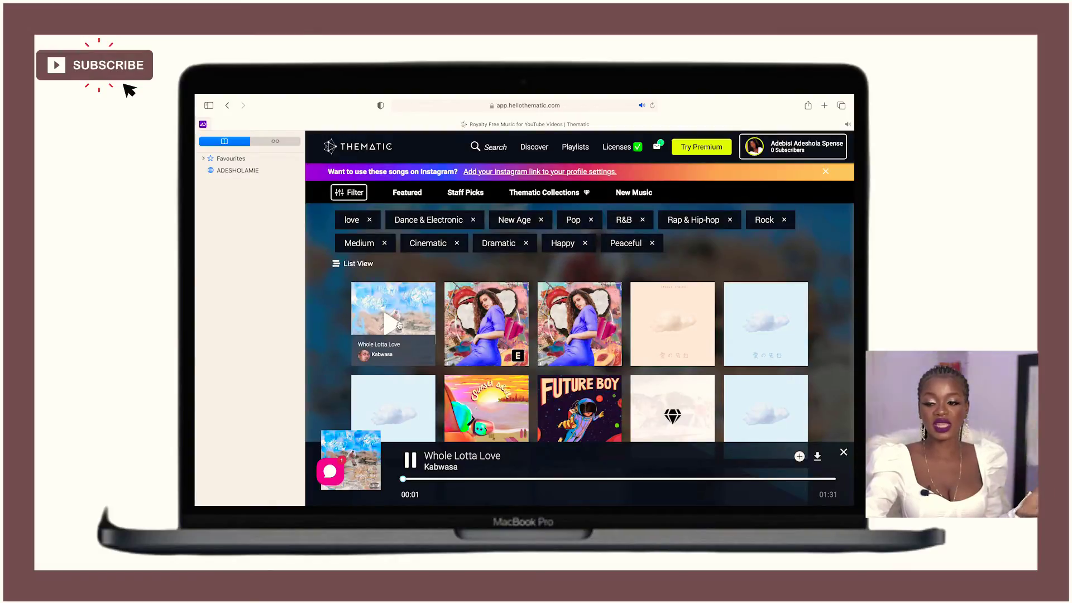
pyautogui.click(410, 459)
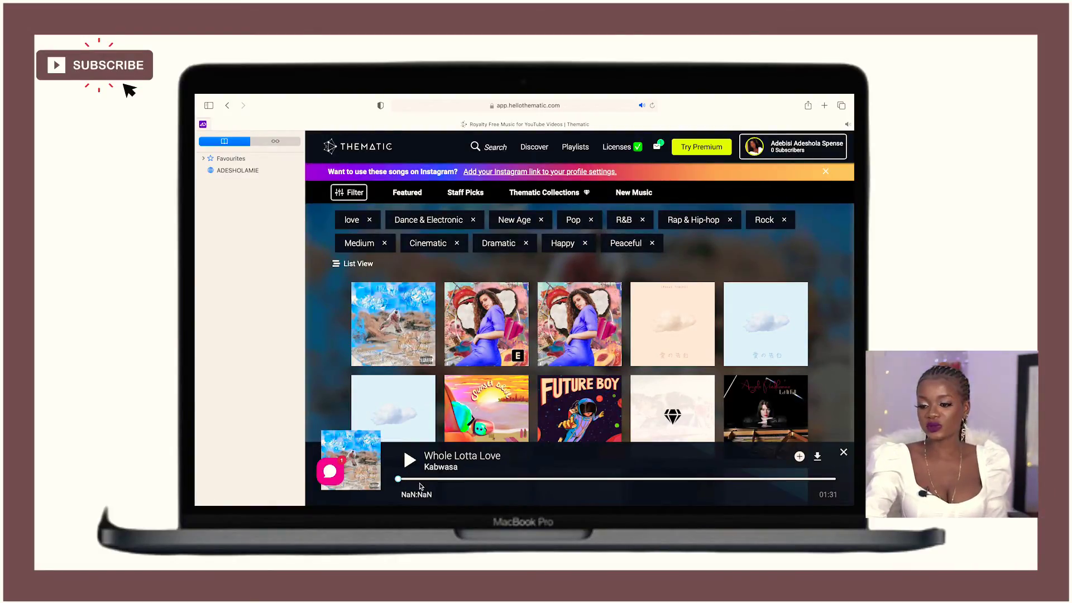
pyautogui.click(391, 326)
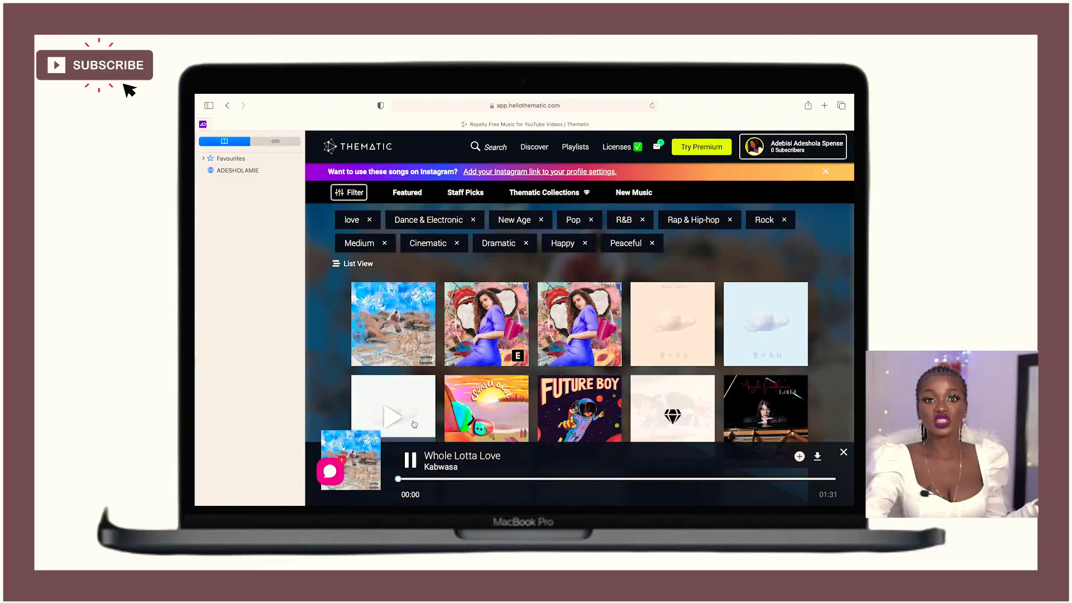
pyautogui.click(416, 464)
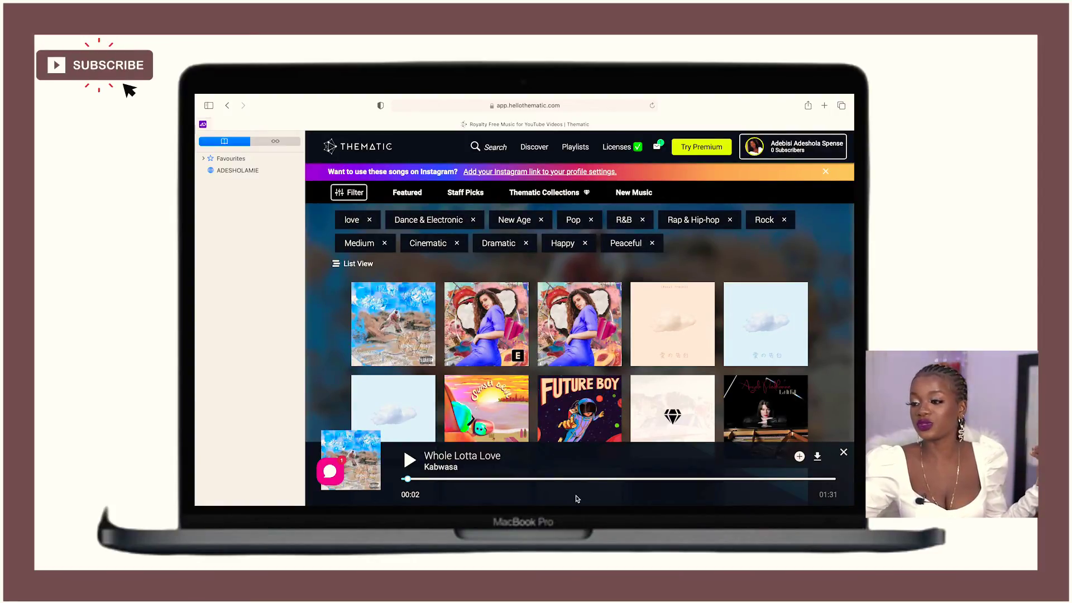
pyautogui.scroll(-5, 587, 387)
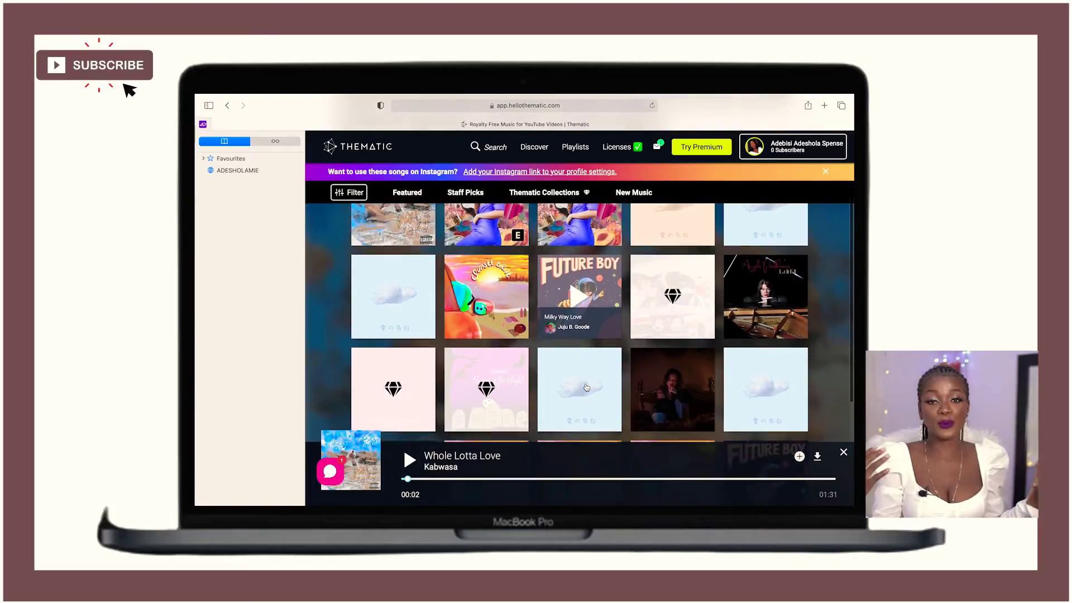
pyautogui.scroll(-5, 587, 387)
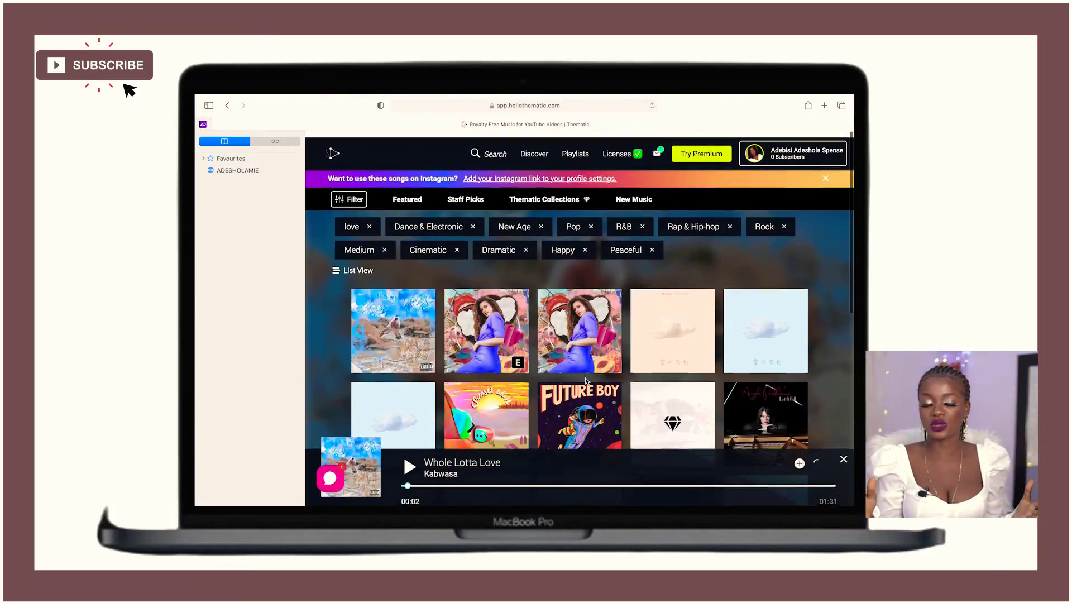
pyautogui.scroll(-1, 586, 382)
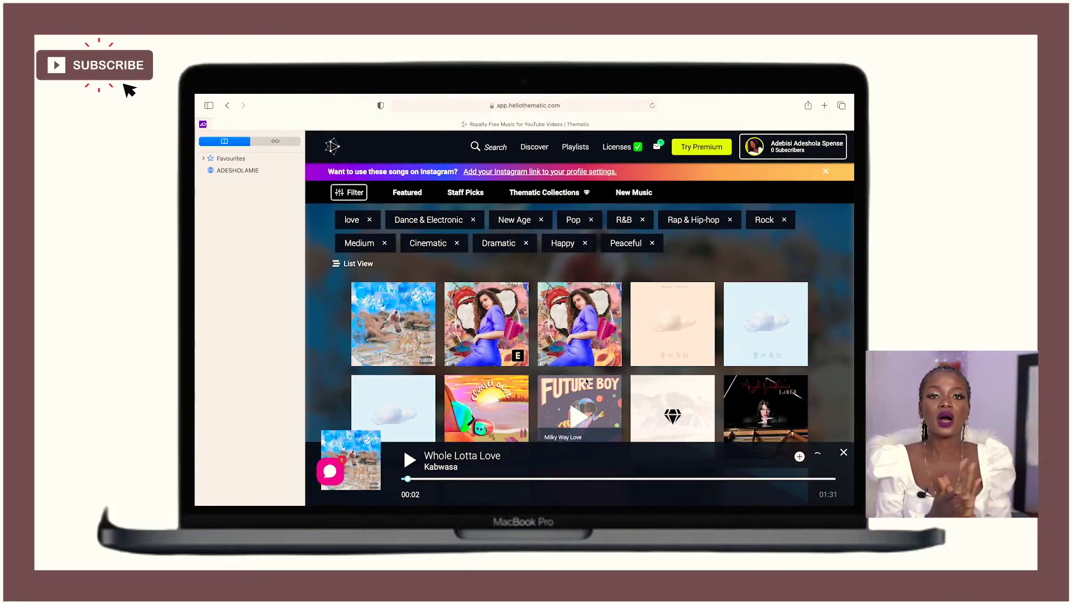